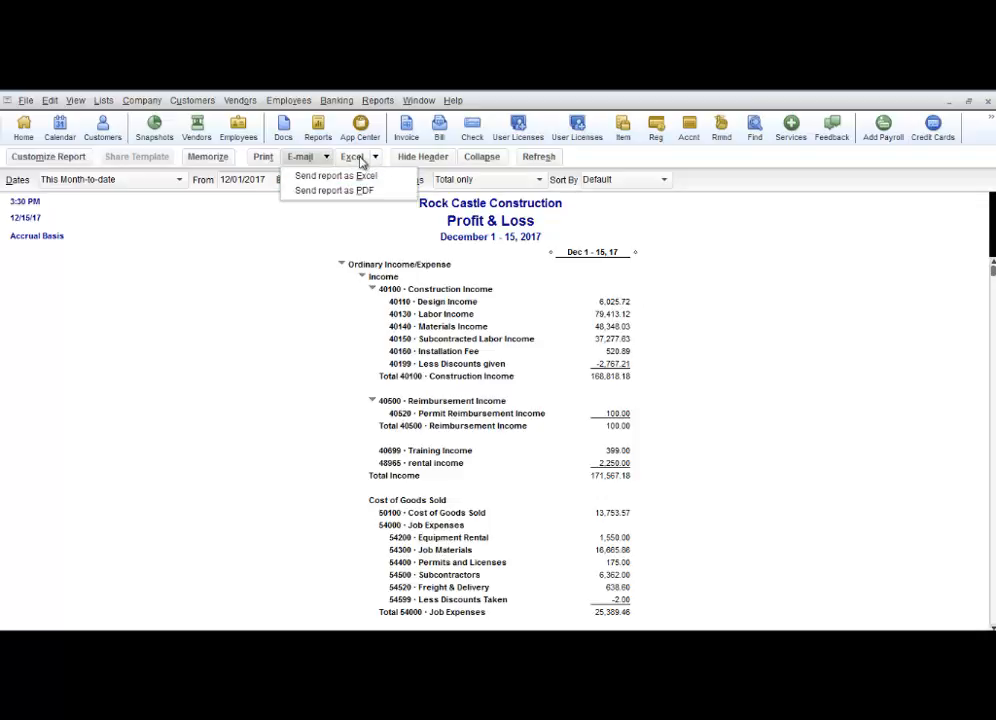
Try memorizing the Profit & Loss report in the Joe report group, closing the dialog without saving
{"action": "left_click", "coordinate": [373, 222]}
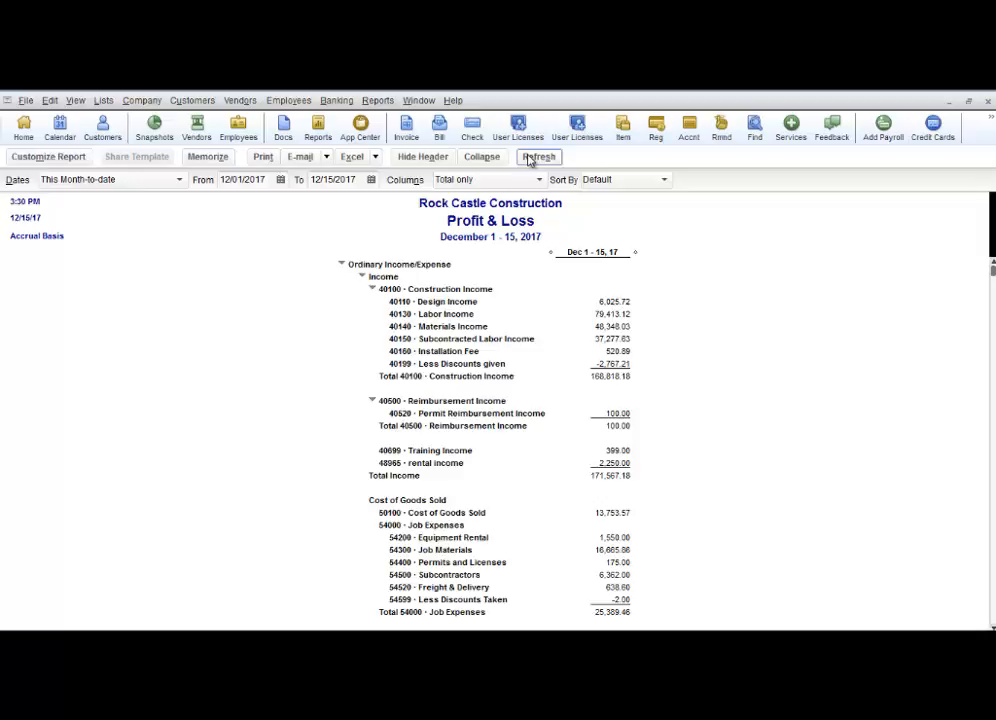
{"action": "left_click", "coordinate": [206, 160]}
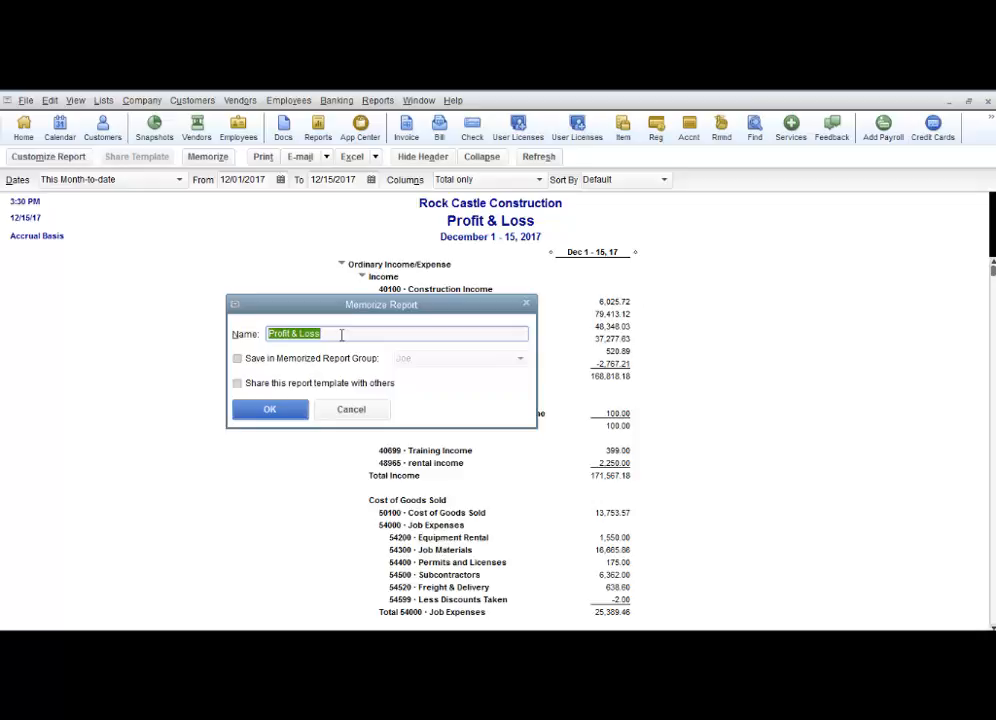
{"action": "left_click", "coordinate": [237, 360]}
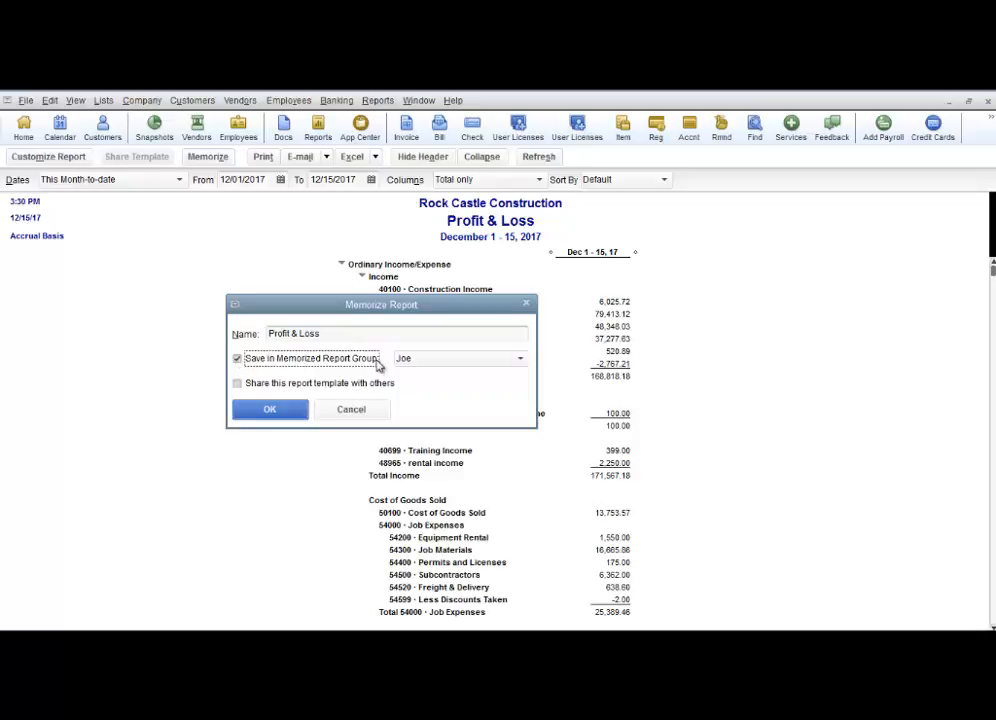
{"action": "left_click", "coordinate": [521, 359]}
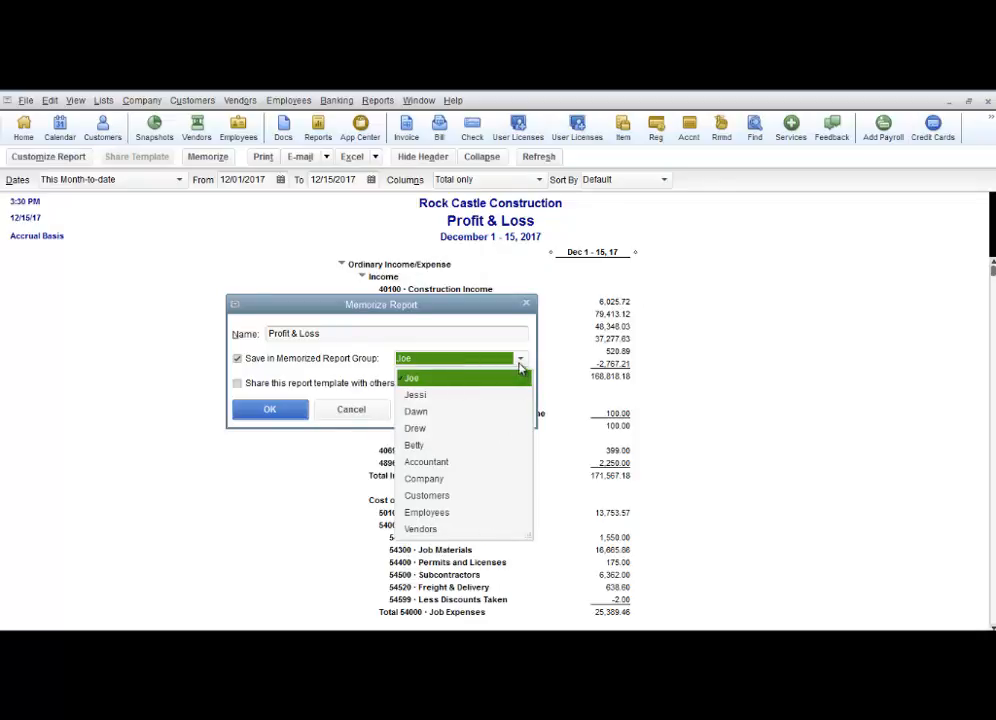
{"action": "left_click", "coordinate": [520, 362]}
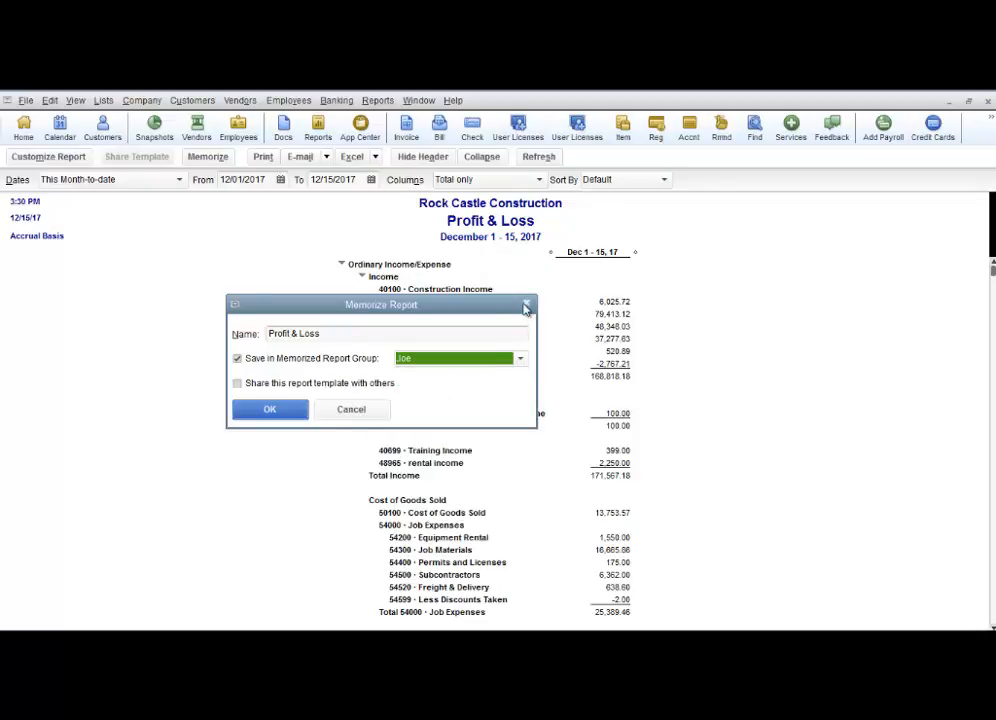
{"action": "left_click", "coordinate": [527, 305]}
Open the memorized report list and move the Accountant group's Balance Sheet into the Drew group, then close the list
{"action": "left_click", "coordinate": [378, 101]}
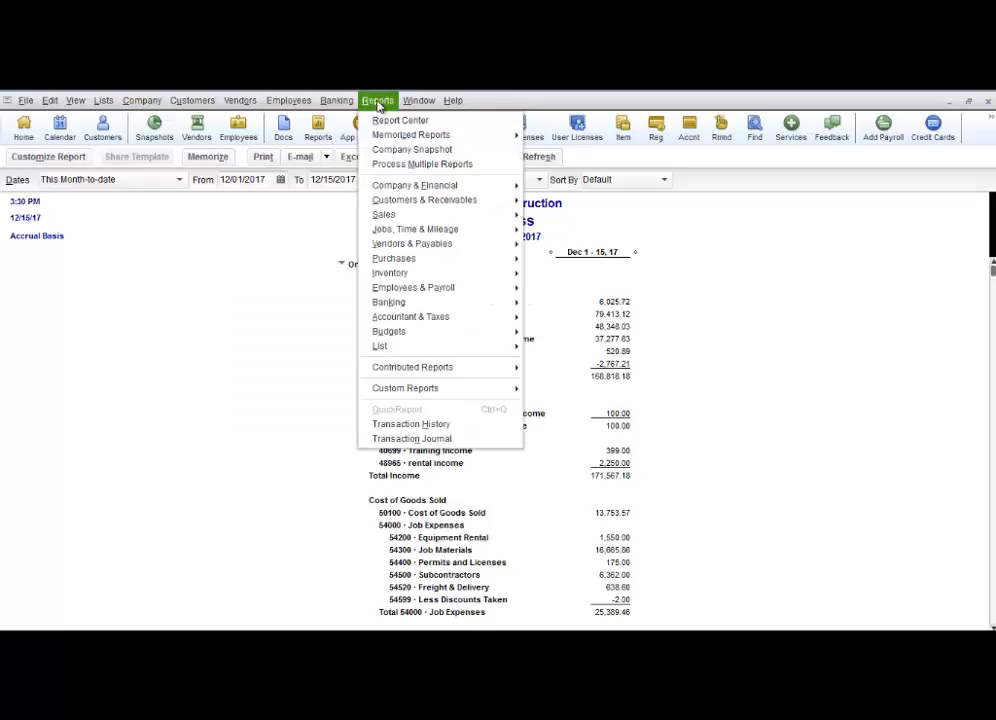
{"action": "mouse_move", "coordinate": [482, 137]}
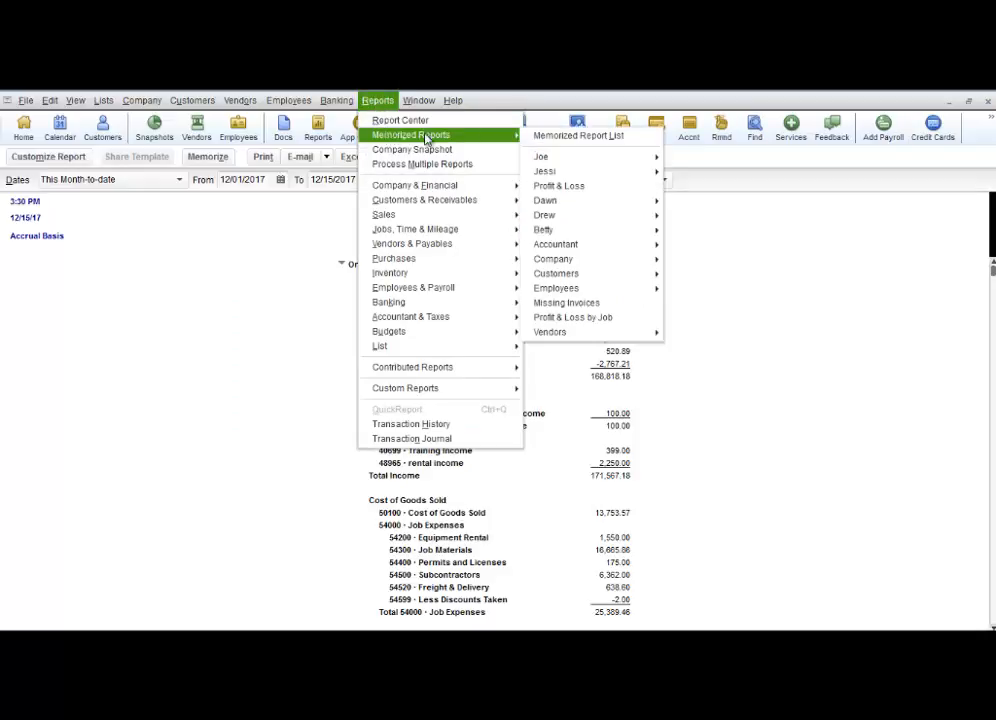
{"action": "left_click", "coordinate": [544, 138]}
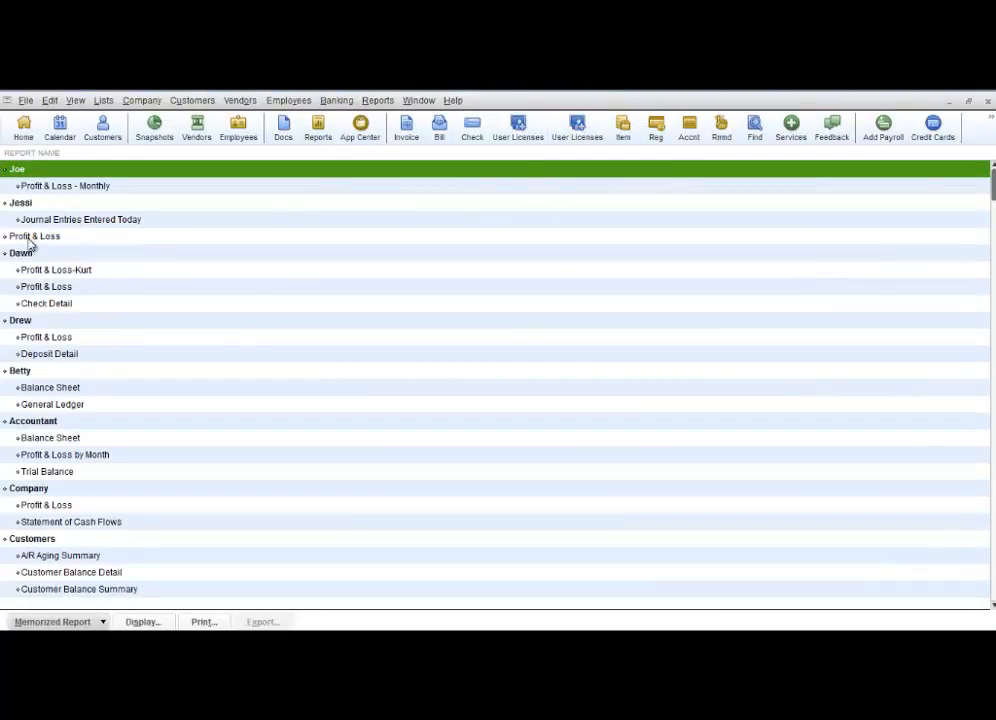
{"action": "left_click", "coordinate": [102, 622]}
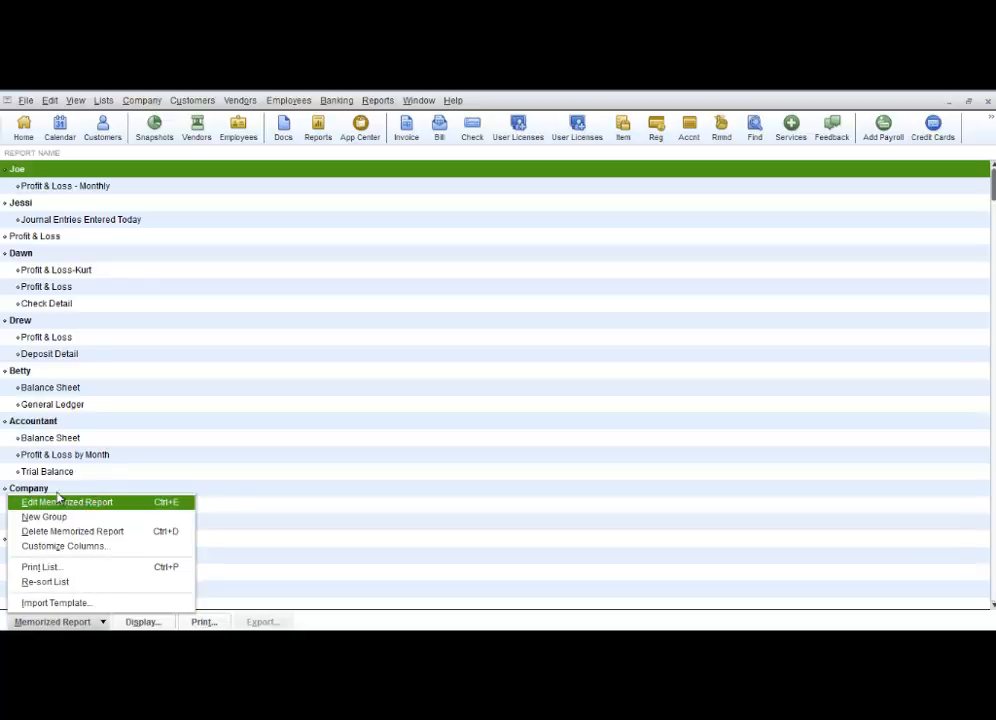
{"action": "left_click", "coordinate": [38, 440]}
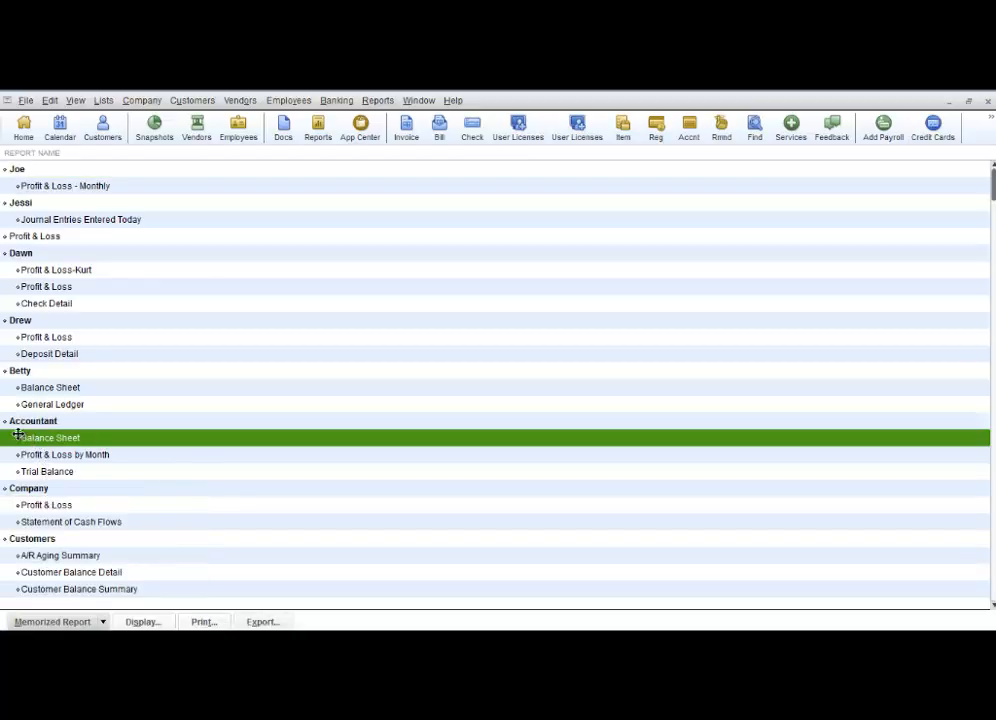
{"action": "left_click_drag", "start_coordinate": [19, 438], "coordinate": [22, 351]}
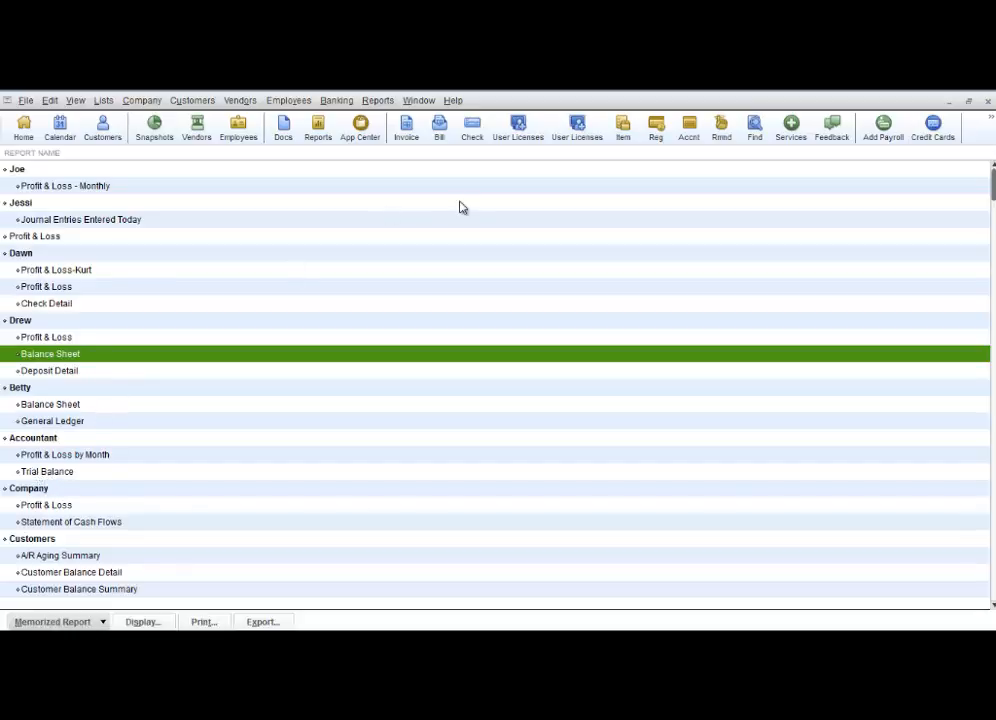
{"action": "key", "text": "Escape"}
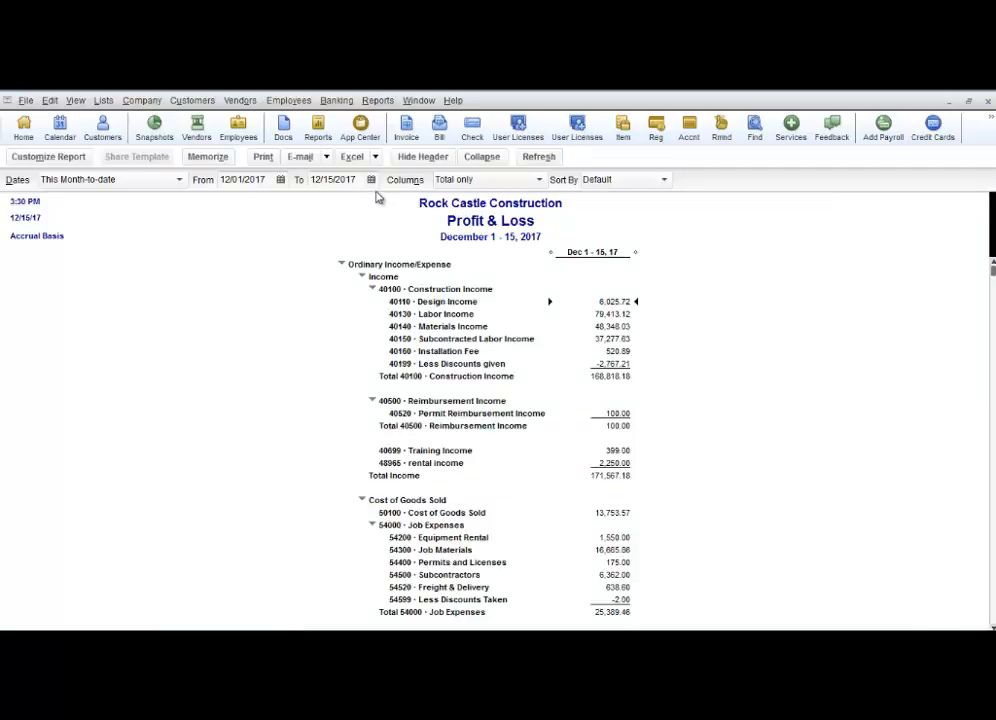
Review the printer and file format options for printing the report, then cancel the print dialog
{"action": "left_click", "coordinate": [263, 158]}
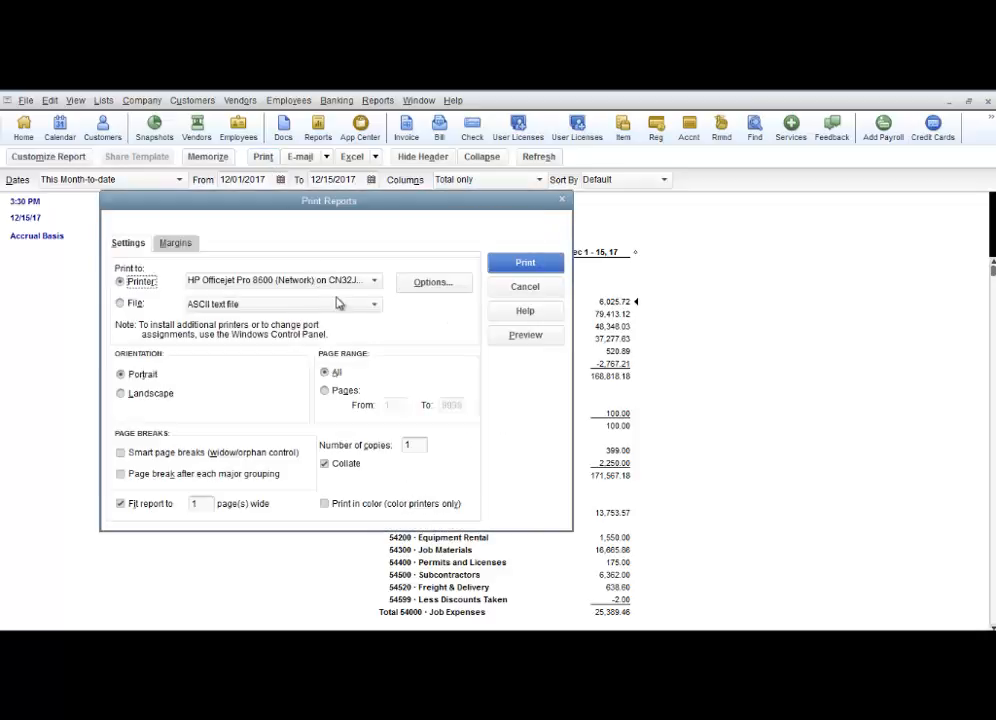
{"action": "left_click", "coordinate": [374, 280]}
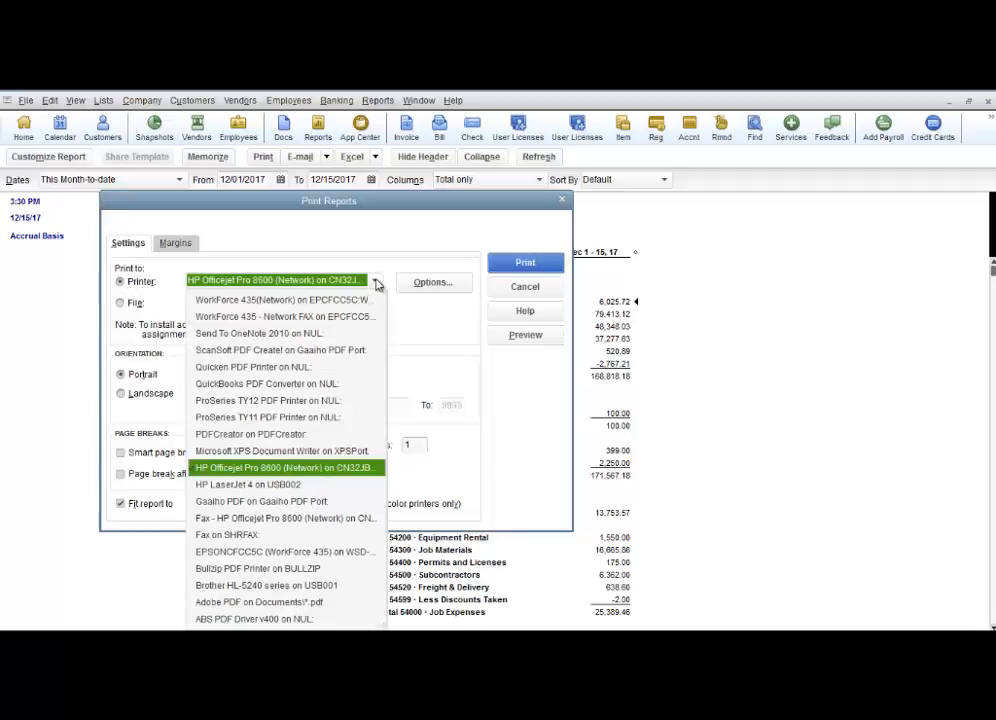
{"action": "left_click", "coordinate": [375, 283]}
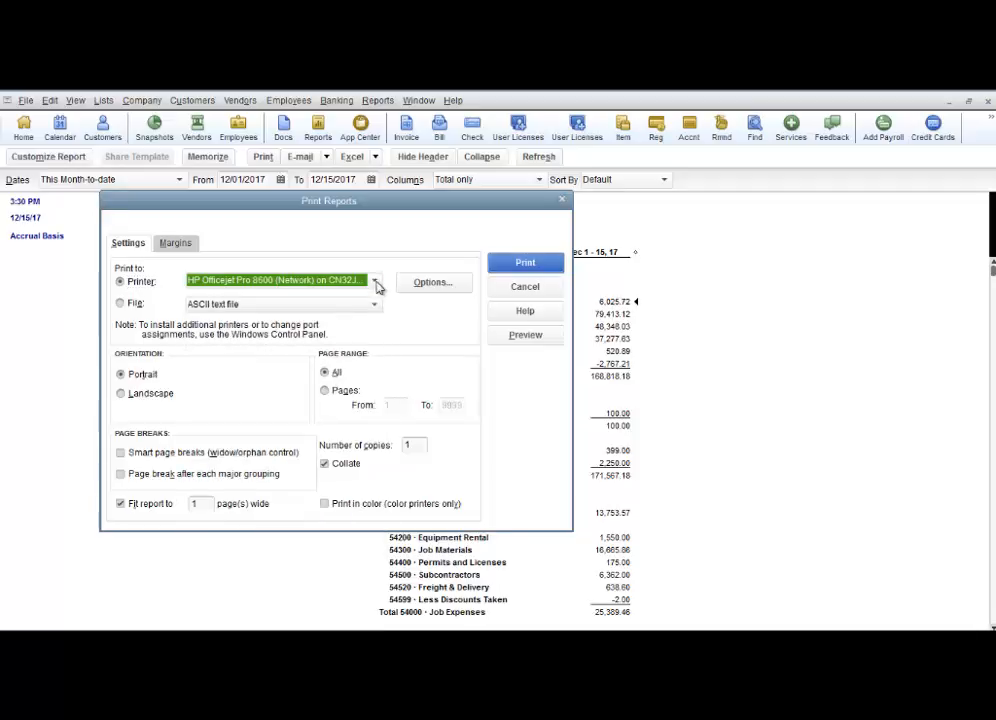
{"action": "left_click", "coordinate": [373, 304]}
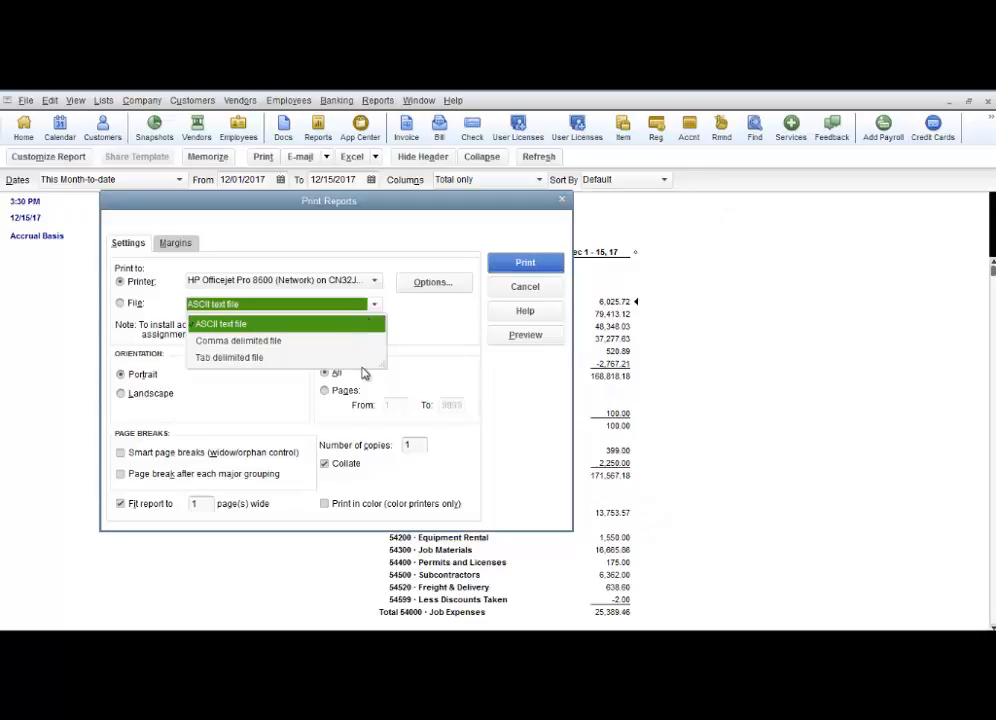
{"action": "left_click", "coordinate": [376, 309]}
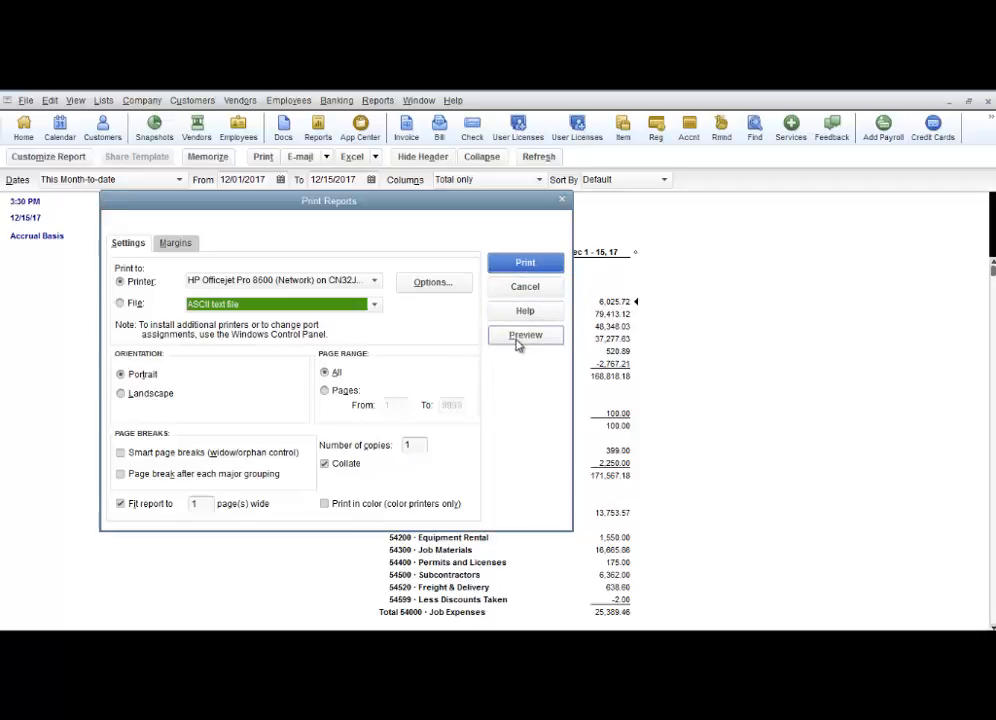
{"action": "left_click", "coordinate": [524, 287]}
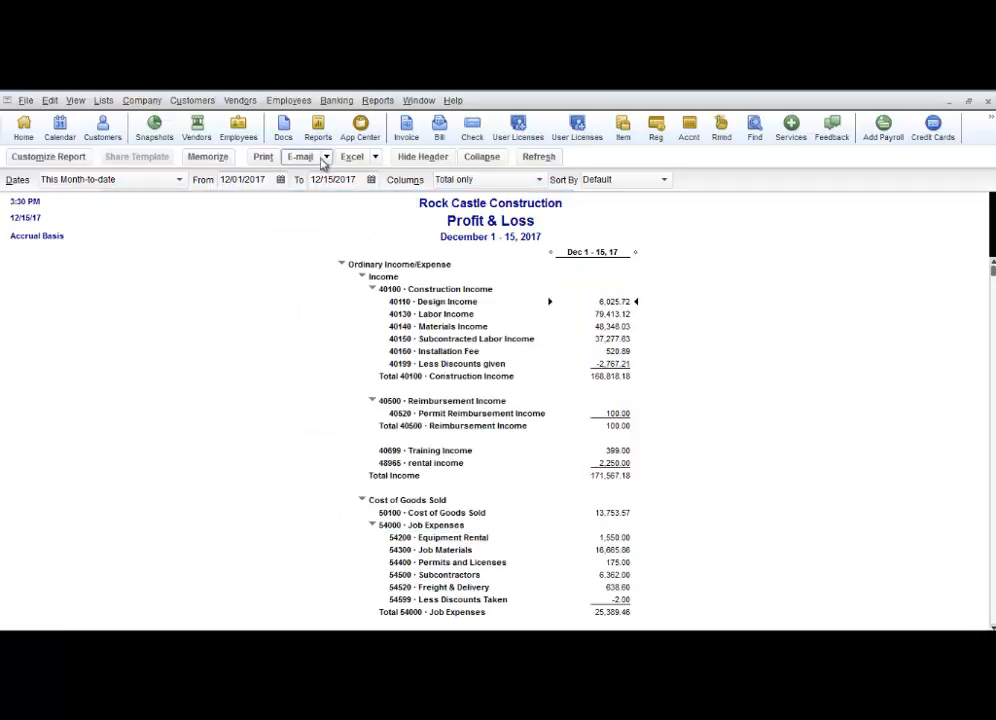
Review the e-mail and Excel export choices, including each Send Report to Excel option, then cancel the export
{"action": "left_click", "coordinate": [324, 158]}
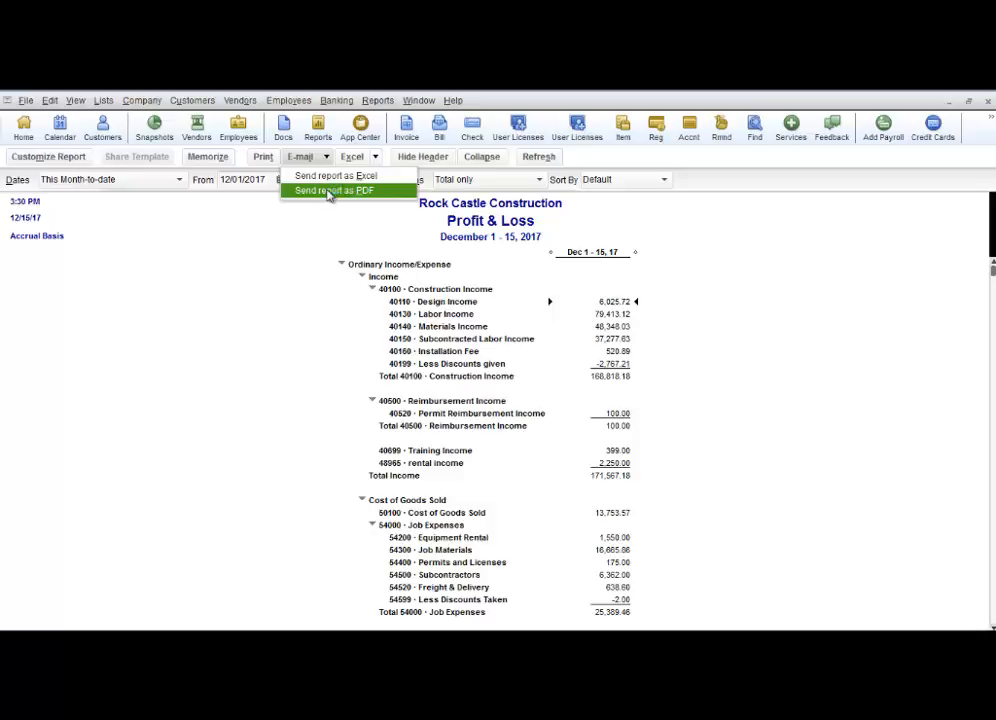
{"action": "left_click", "coordinate": [376, 158]}
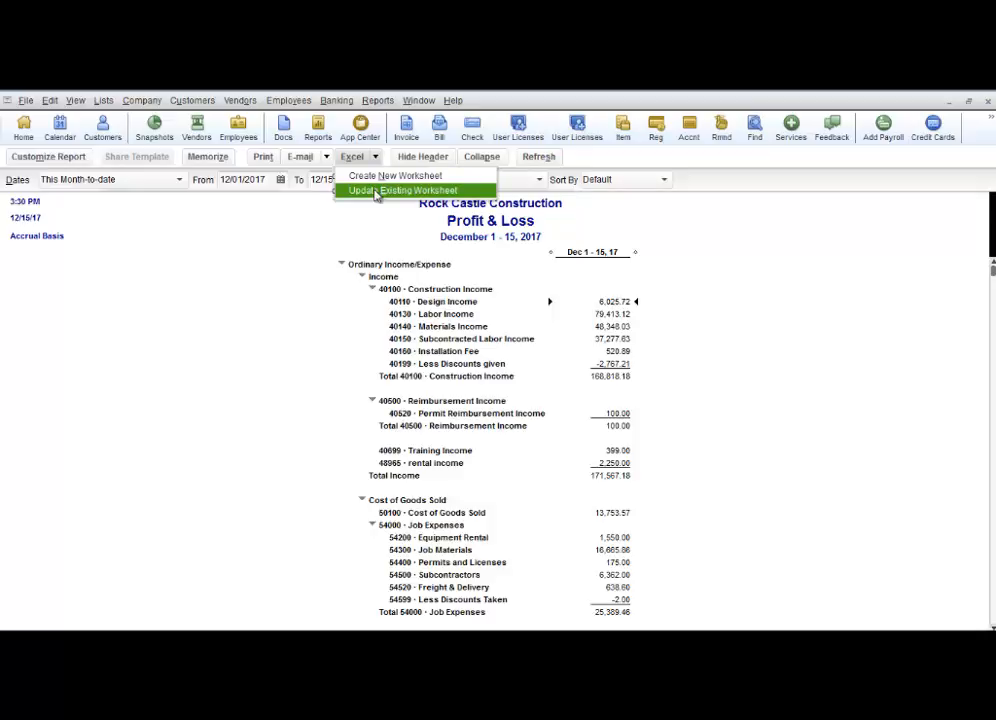
{"action": "left_click", "coordinate": [360, 177]}
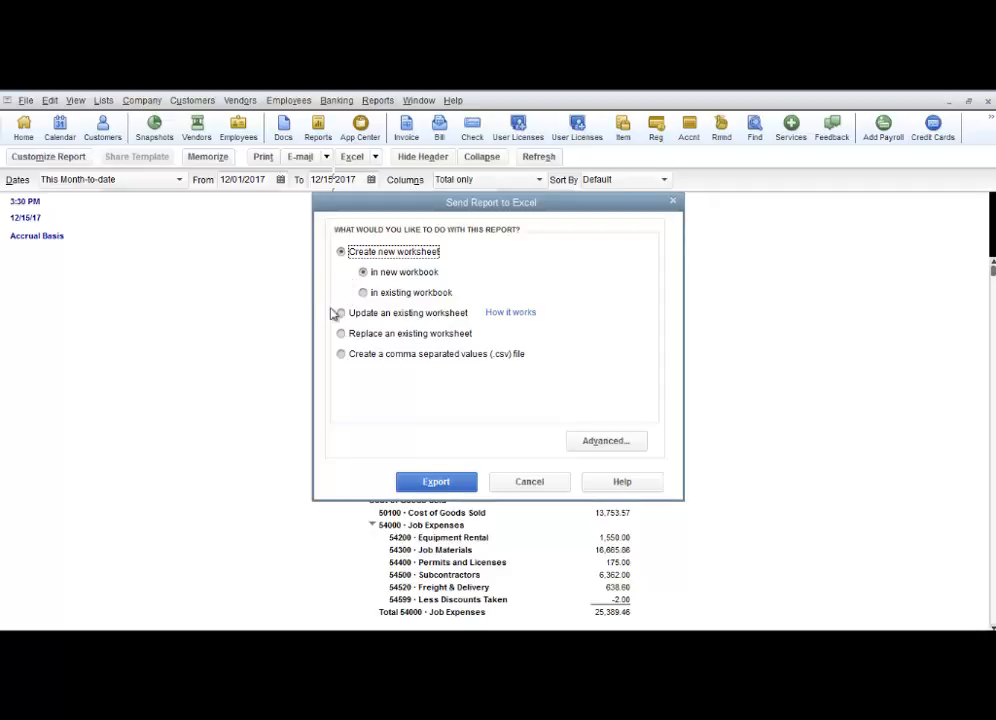
{"action": "left_click", "coordinate": [342, 314]}
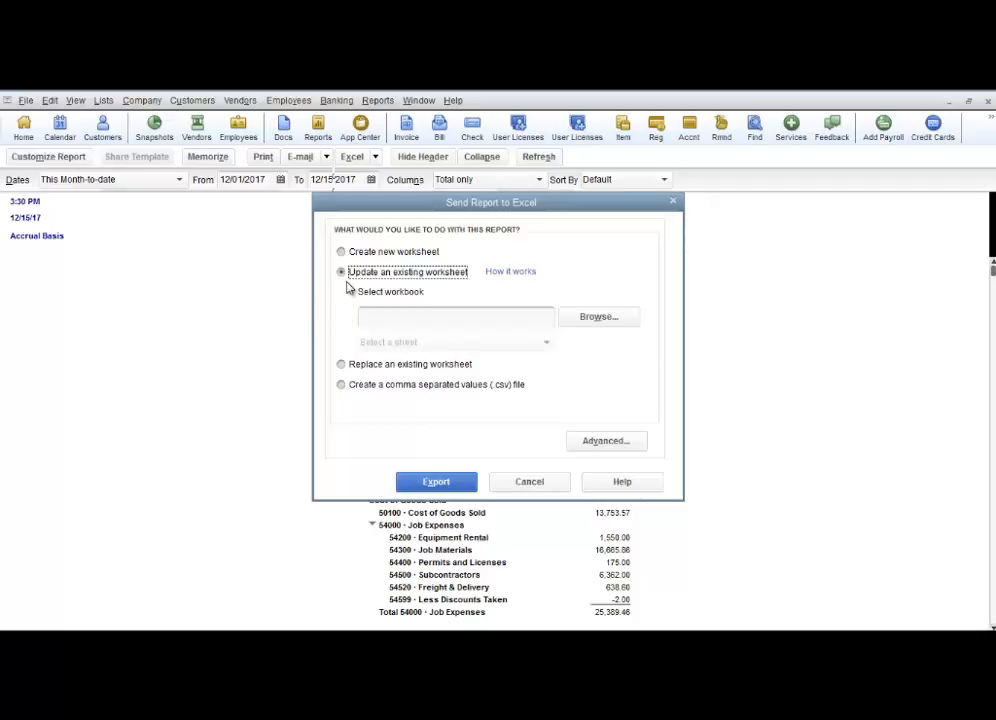
{"action": "left_click", "coordinate": [388, 312]}
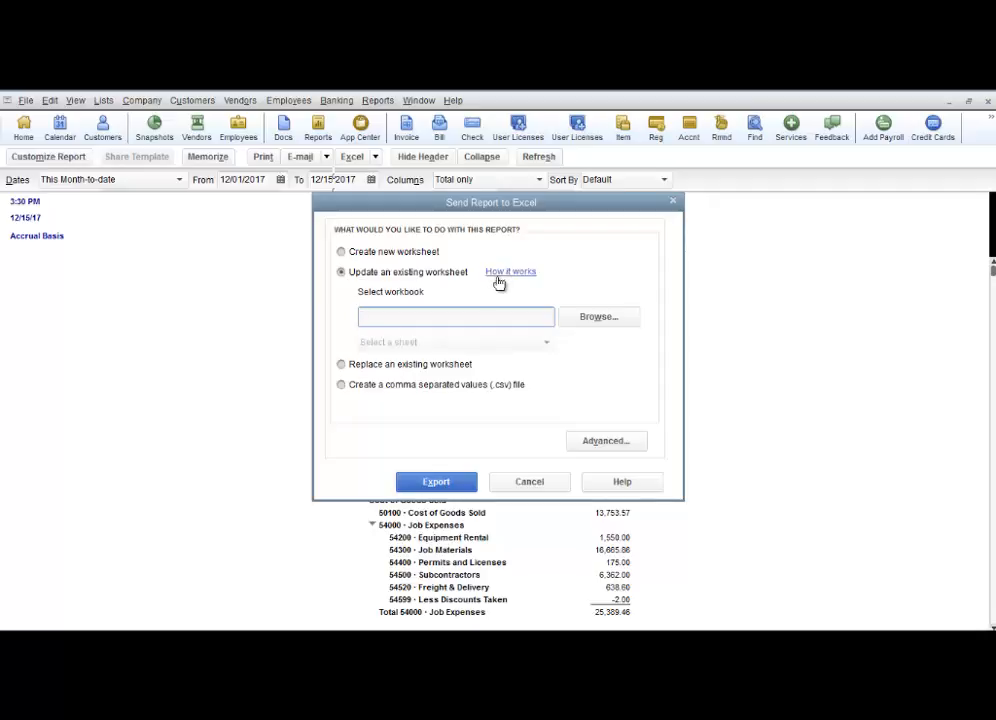
{"action": "left_click", "coordinate": [341, 366]}
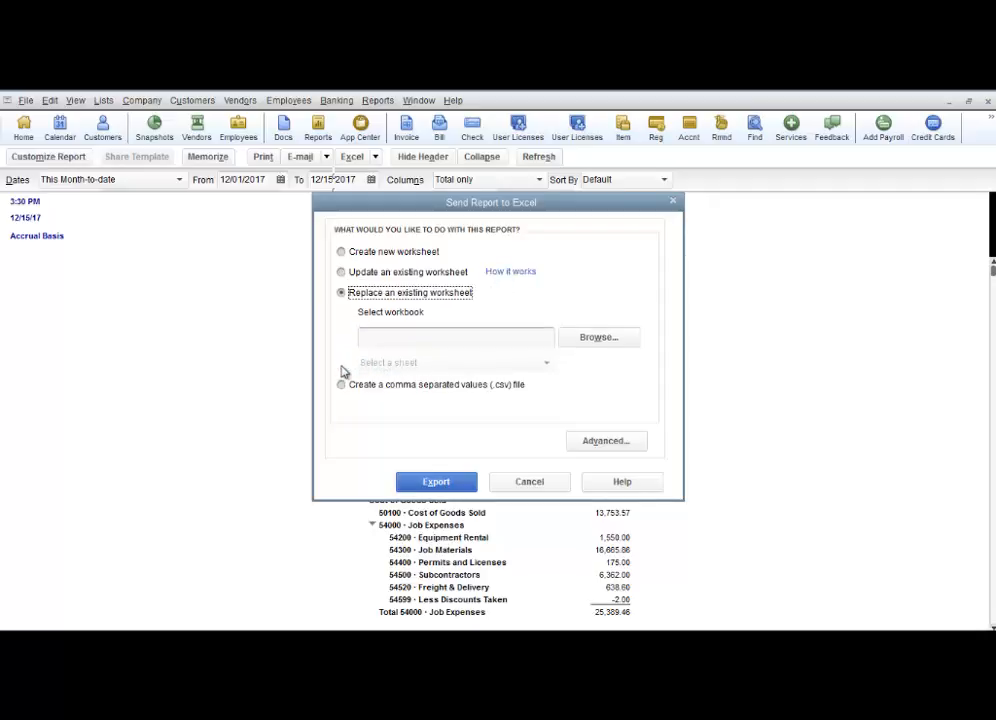
{"action": "left_click", "coordinate": [414, 338]}
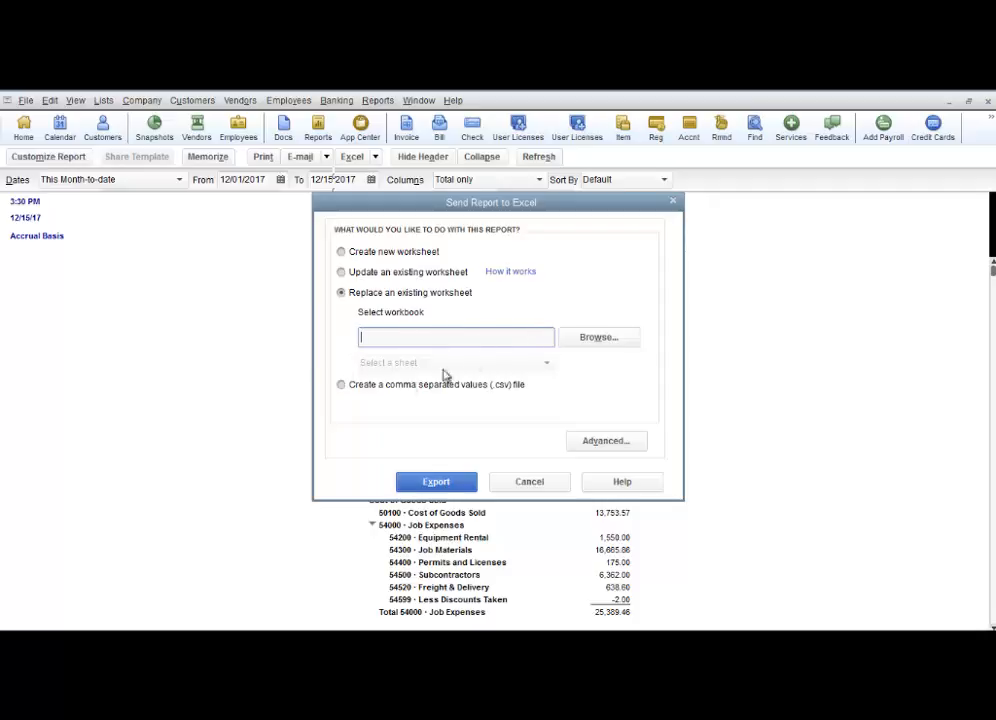
{"action": "left_click", "coordinate": [341, 385]}
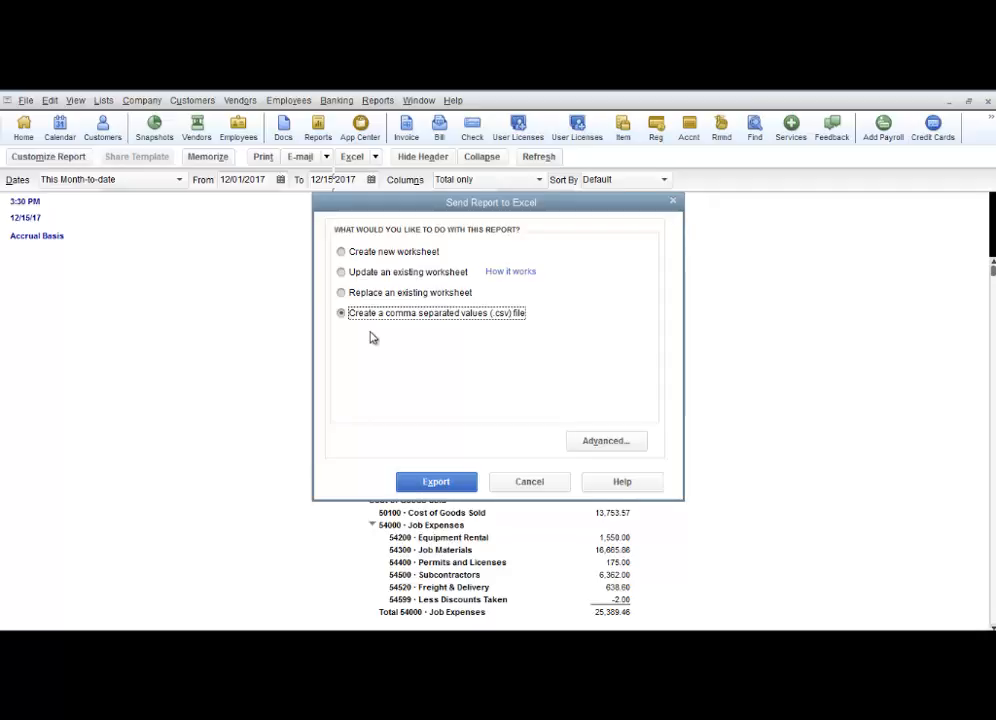
{"action": "left_click", "coordinate": [341, 252]}
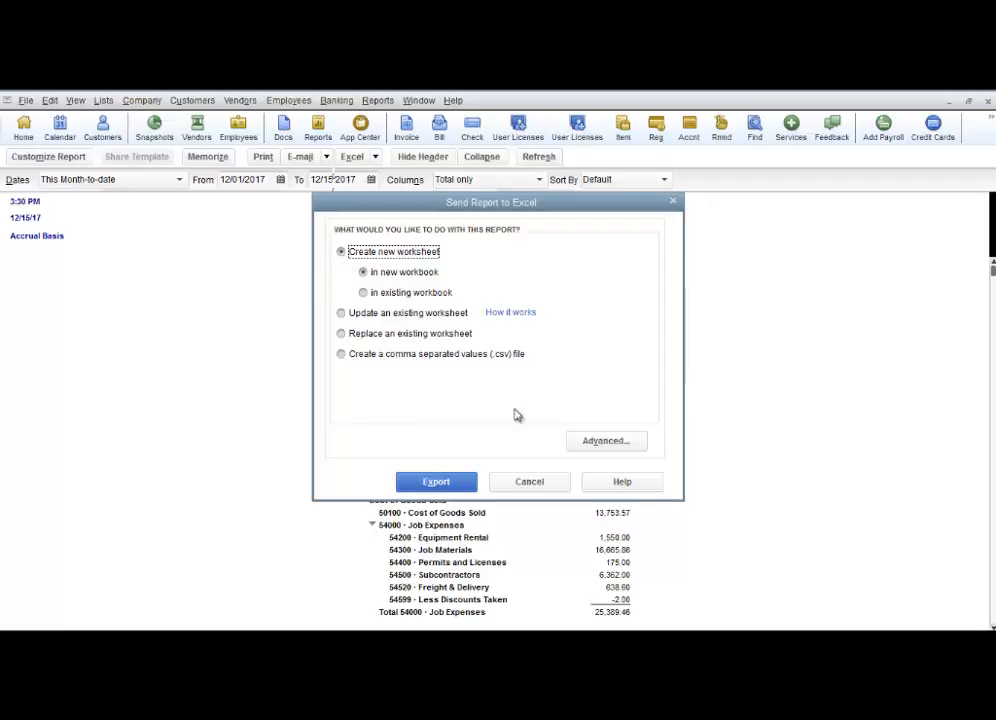
{"action": "left_click", "coordinate": [533, 487]}
Set the report columns to Month and the date range to This Fiscal Year
{"action": "left_click", "coordinate": [539, 180]}
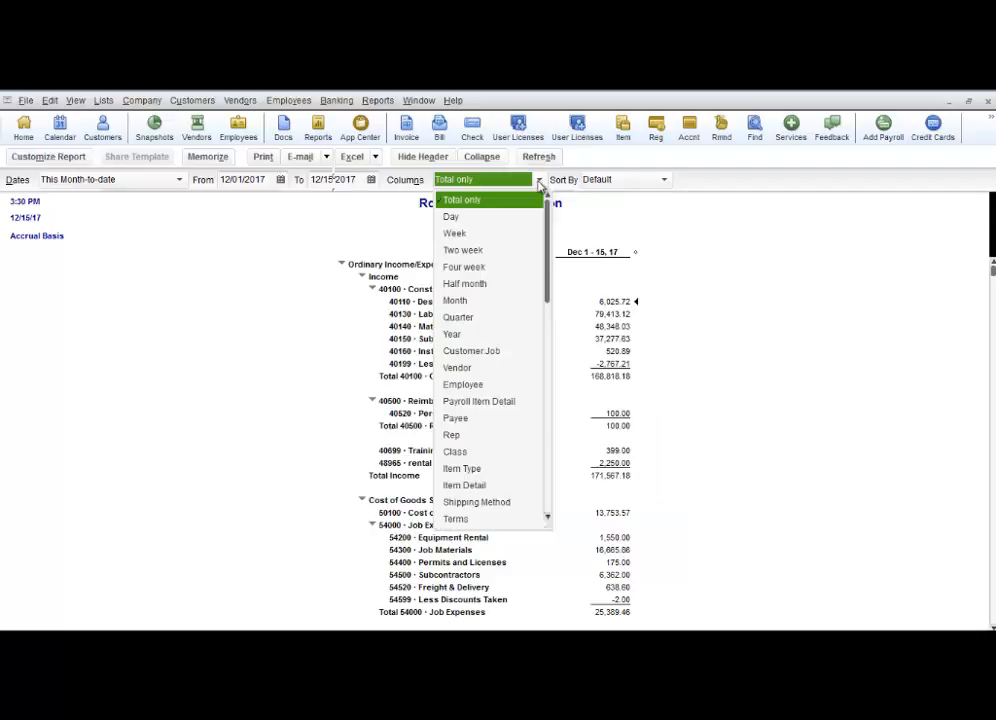
{"action": "left_click", "coordinate": [456, 300]}
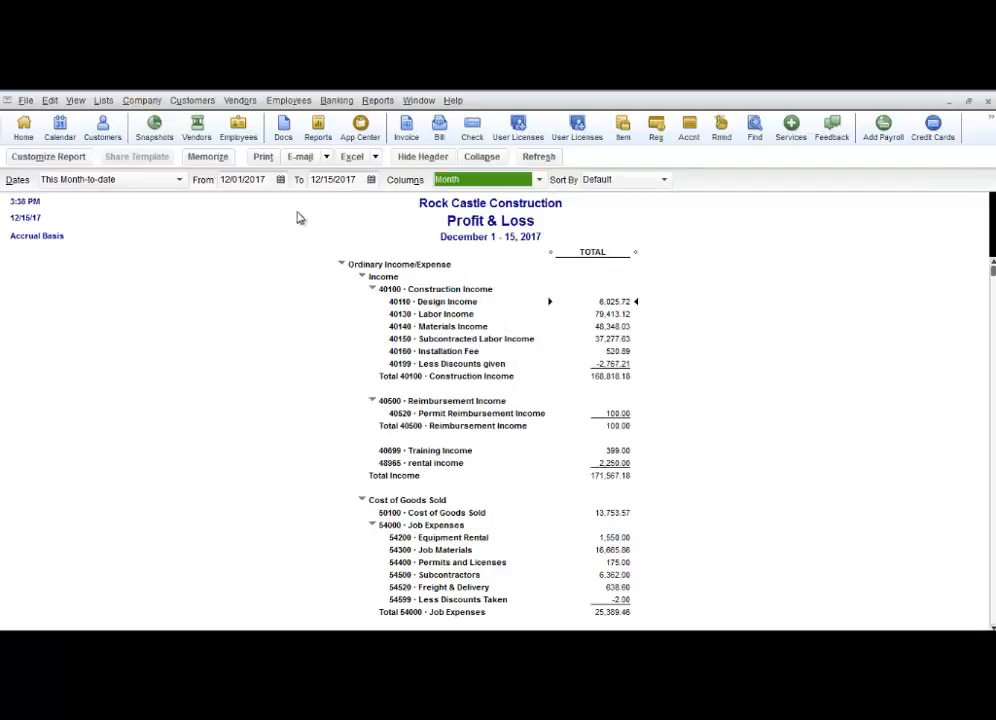
{"action": "left_click", "coordinate": [179, 180]}
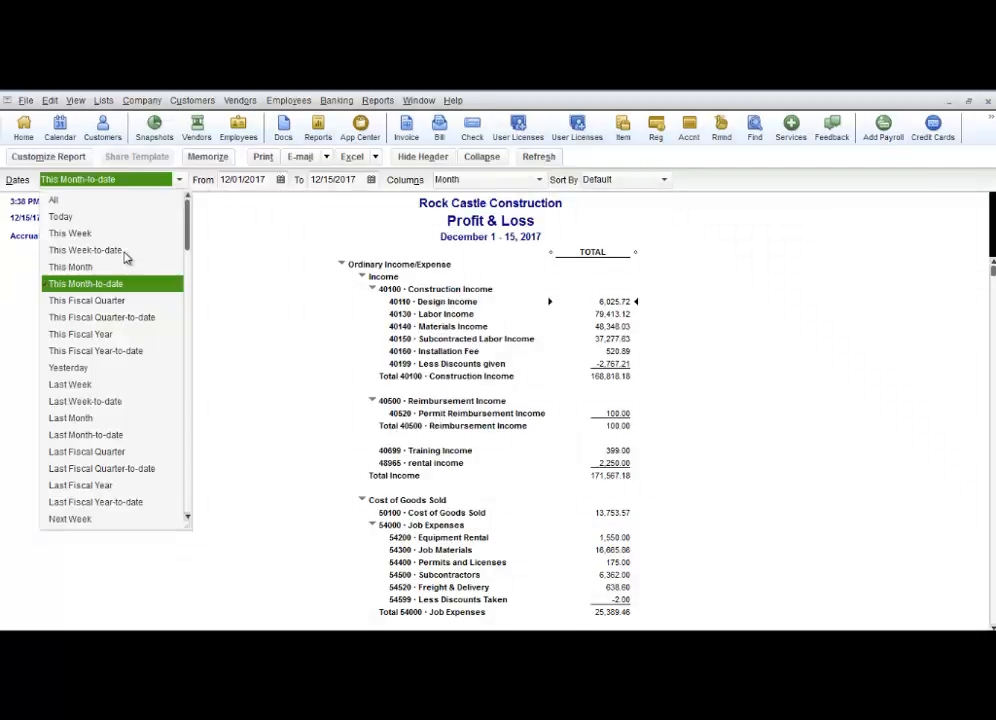
{"action": "left_click", "coordinate": [97, 334]}
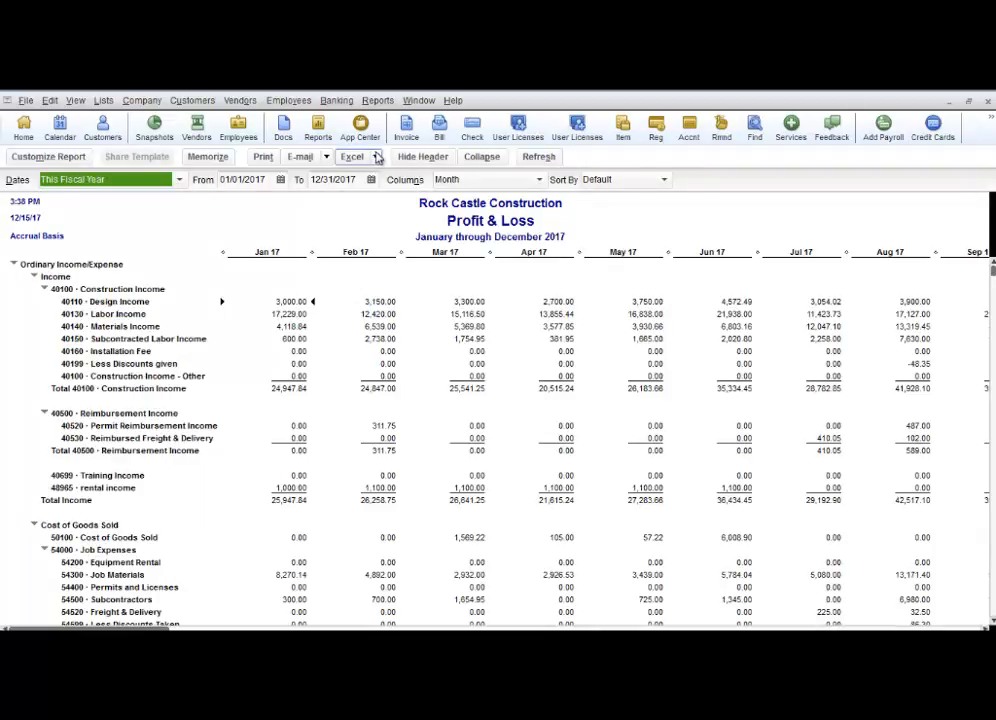
Export the report to a new worksheet in a new Excel workbook and glance at the export tips sheet
{"action": "left_click", "coordinate": [377, 158]}
{"action": "left_click", "coordinate": [380, 178]}
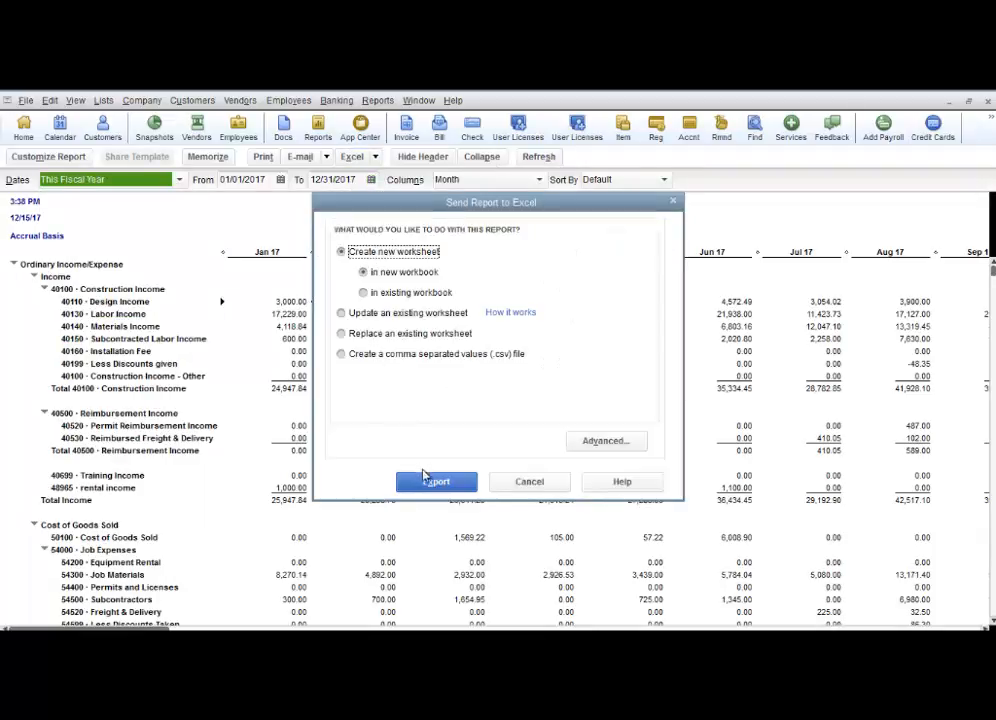
{"action": "left_click", "coordinate": [425, 480]}
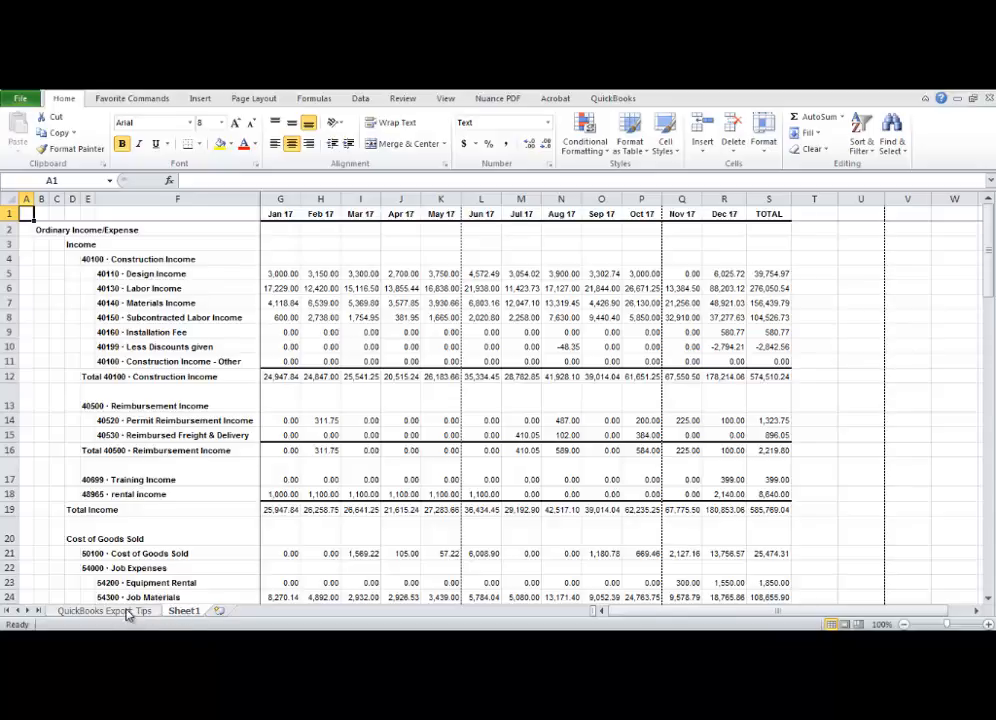
{"action": "left_click", "coordinate": [140, 612]}
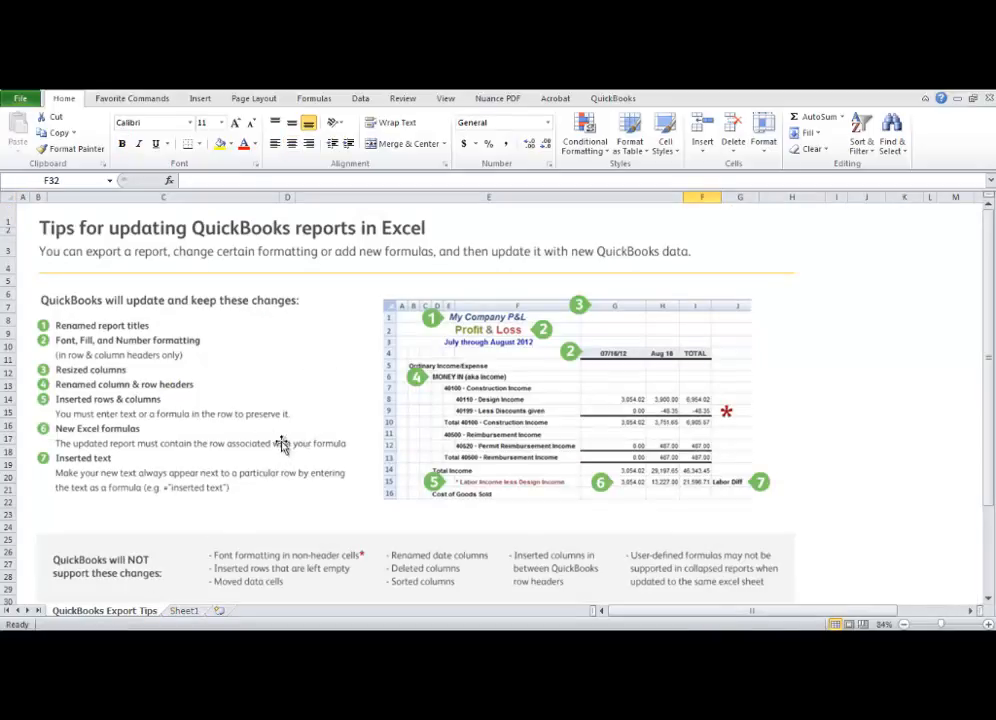
{"action": "left_click", "coordinate": [183, 611]}
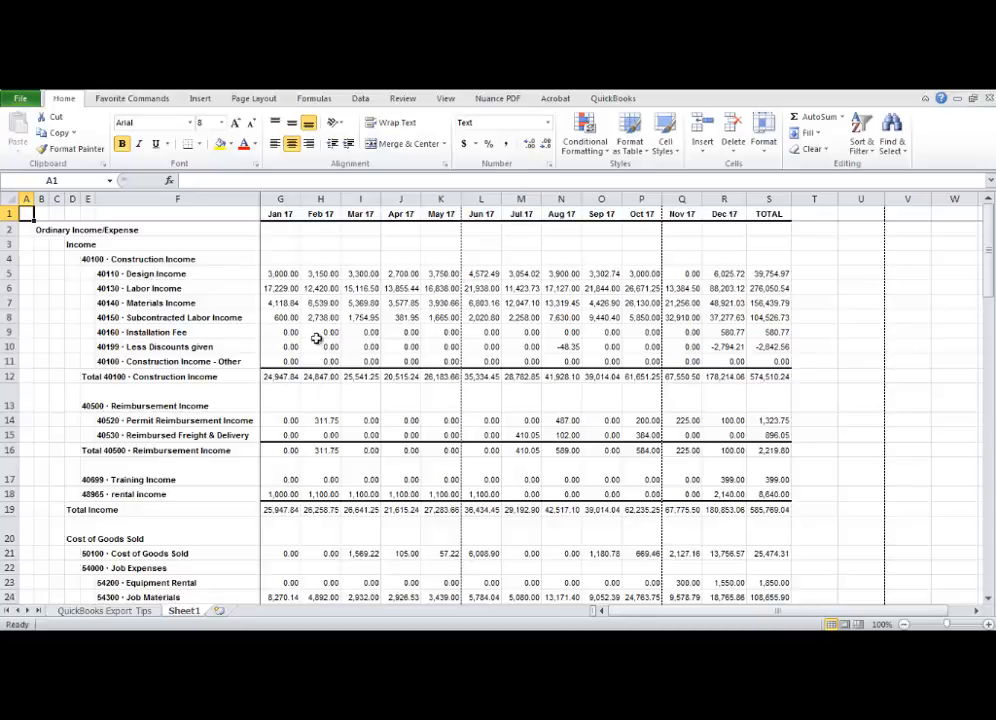
Inspect the exported cells in the worksheet, comparing the Design Income value with the Total Construction Income formula
{"action": "left_click", "coordinate": [288, 274]}
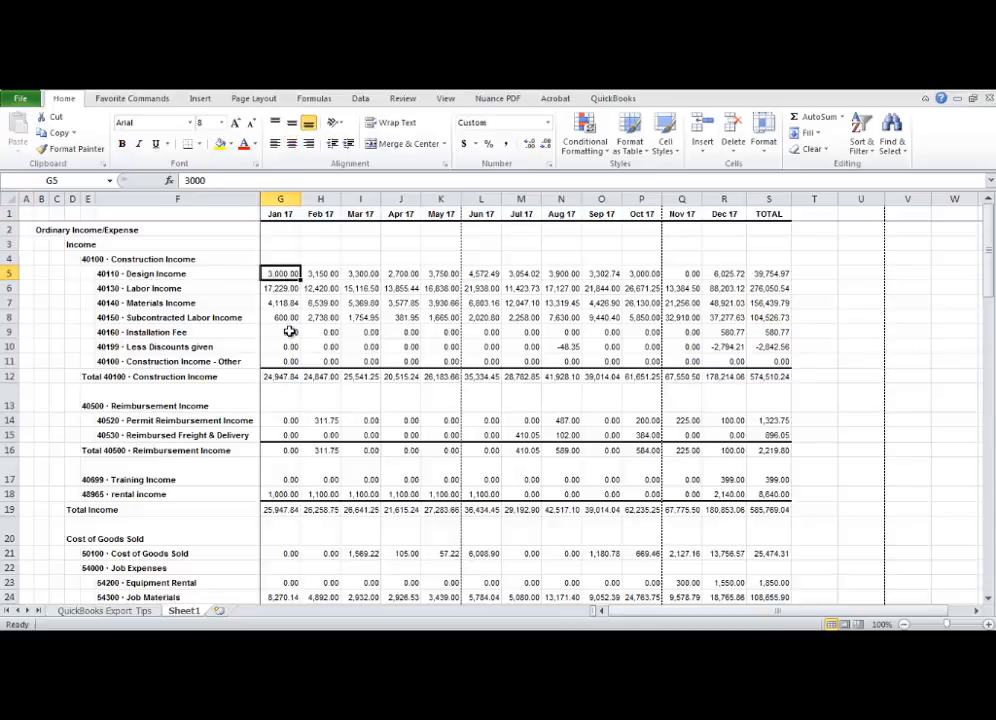
{"action": "left_click", "coordinate": [281, 377]}
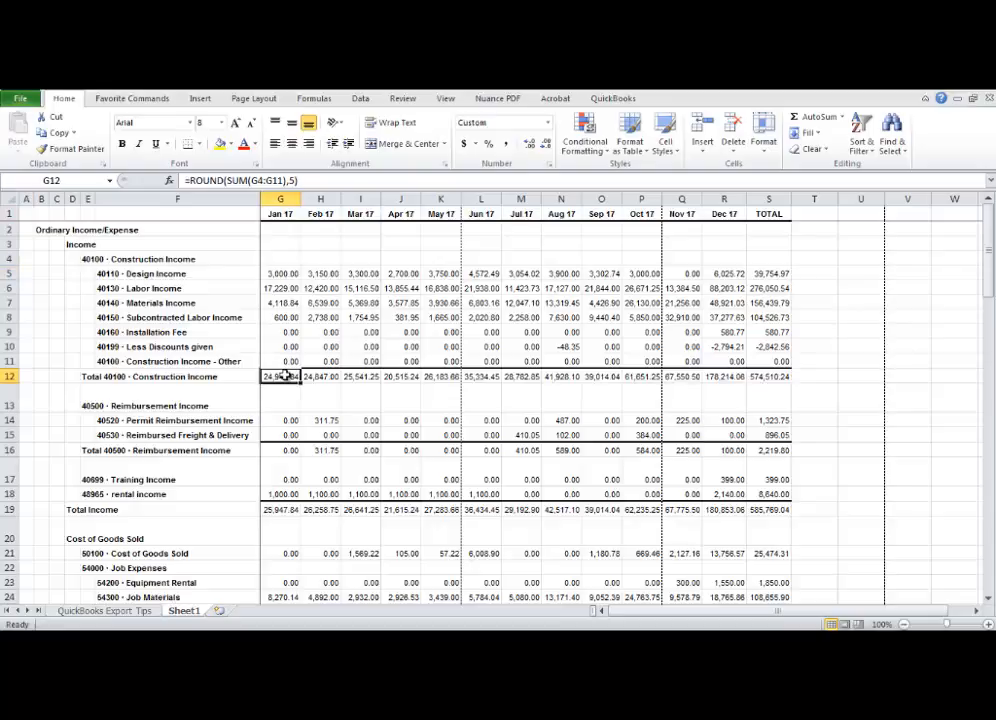
{"action": "left_click", "coordinate": [279, 274]}
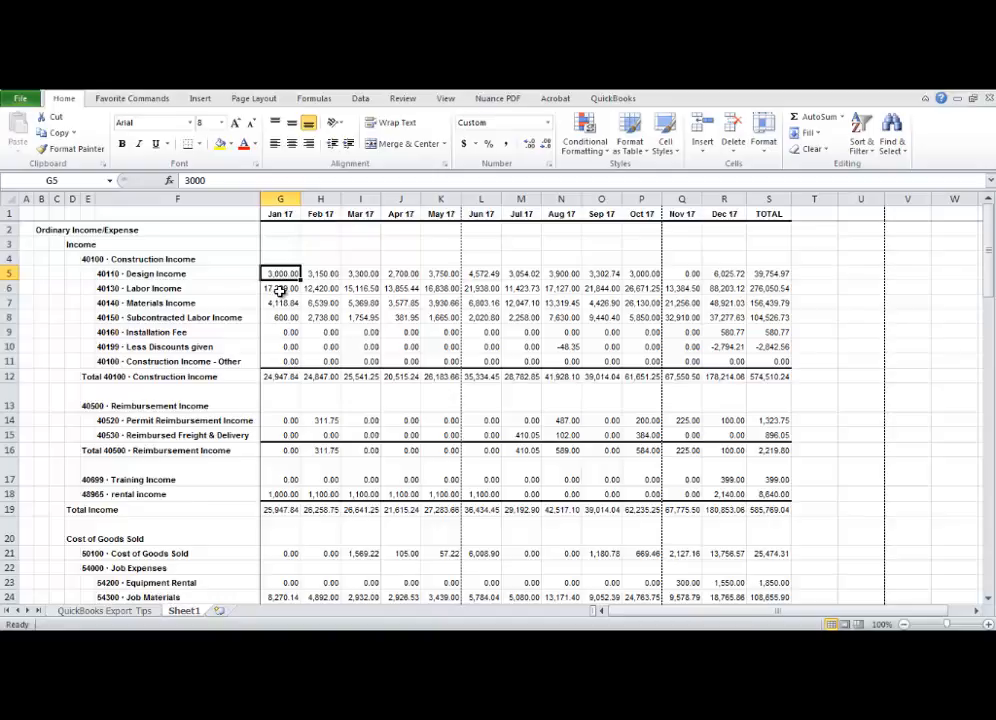
{"action": "left_click", "coordinate": [200, 259]}
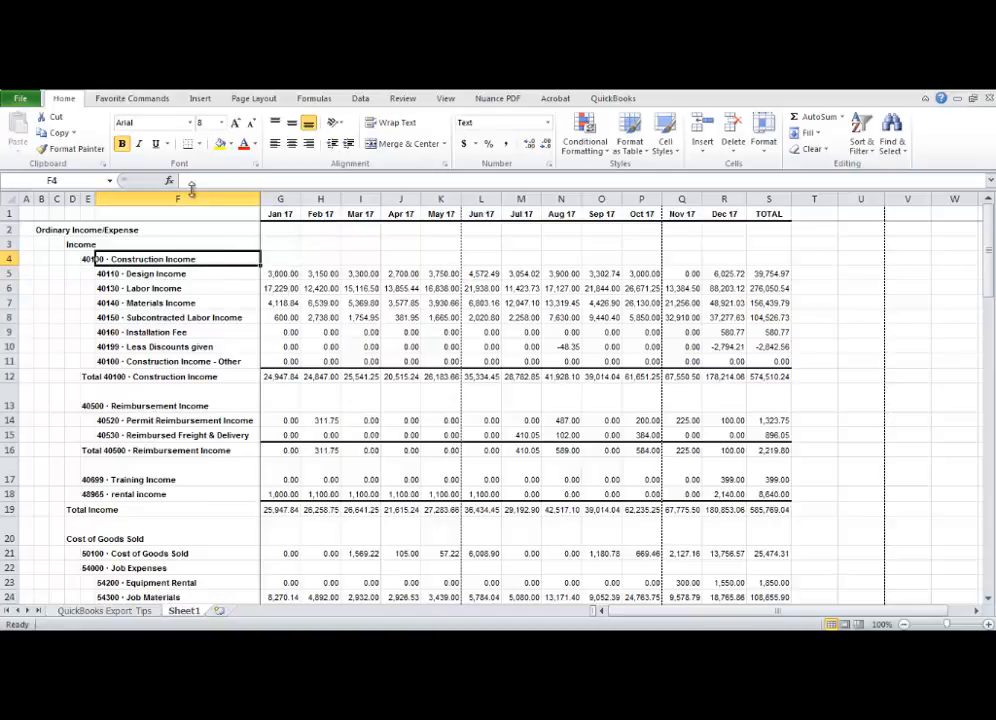
{"action": "left_click", "coordinate": [207, 277]}
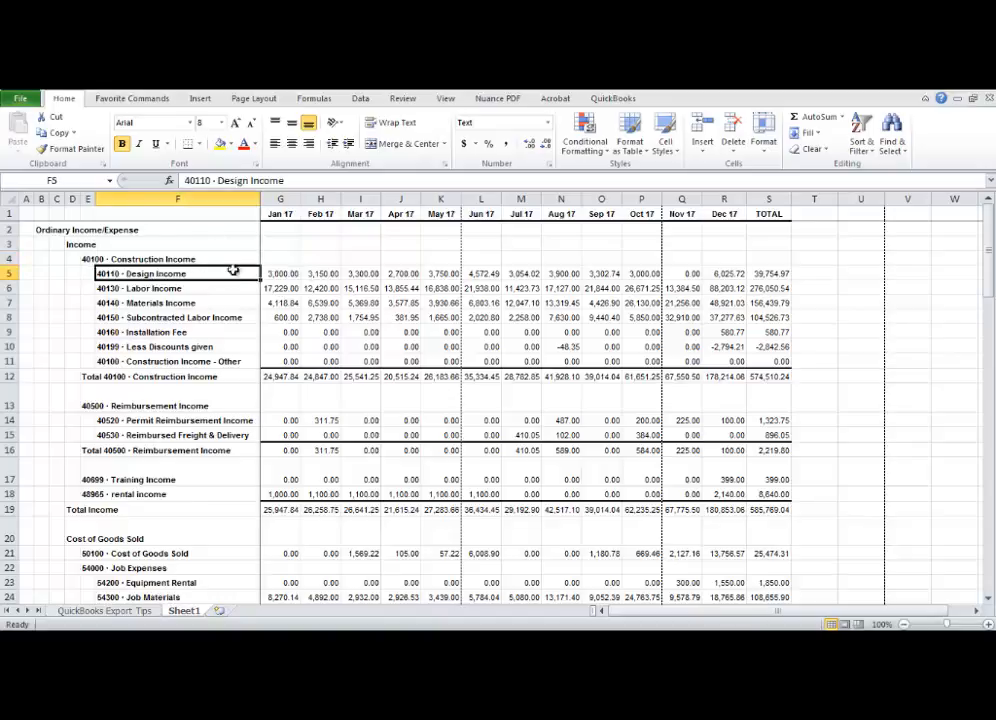
{"action": "left_click", "coordinate": [285, 273]}
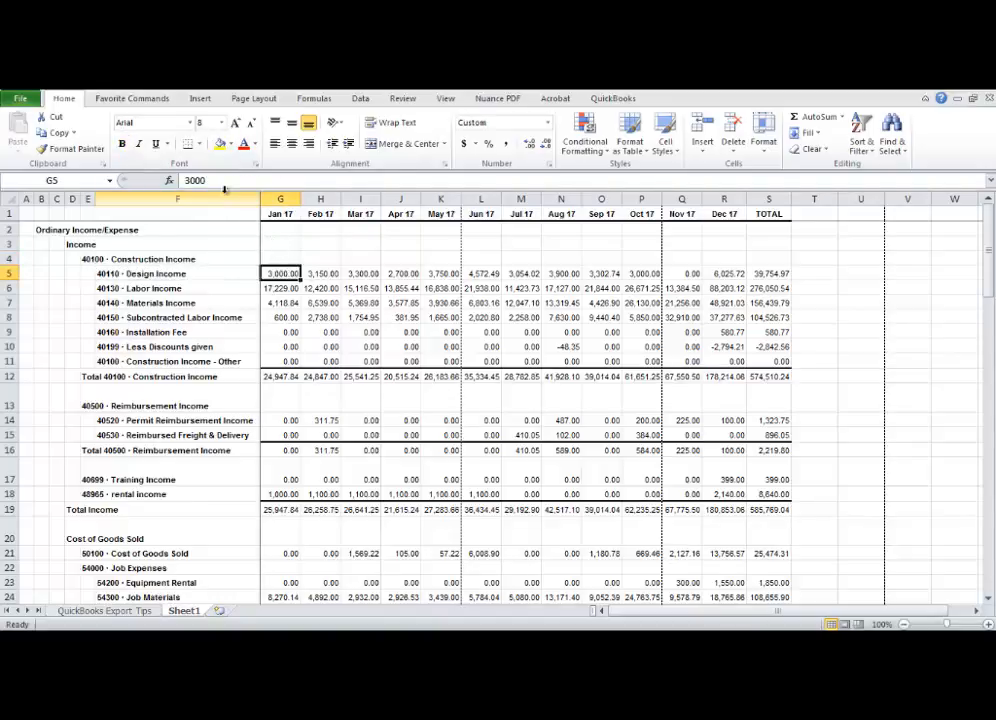
{"action": "left_click", "coordinate": [288, 377]}
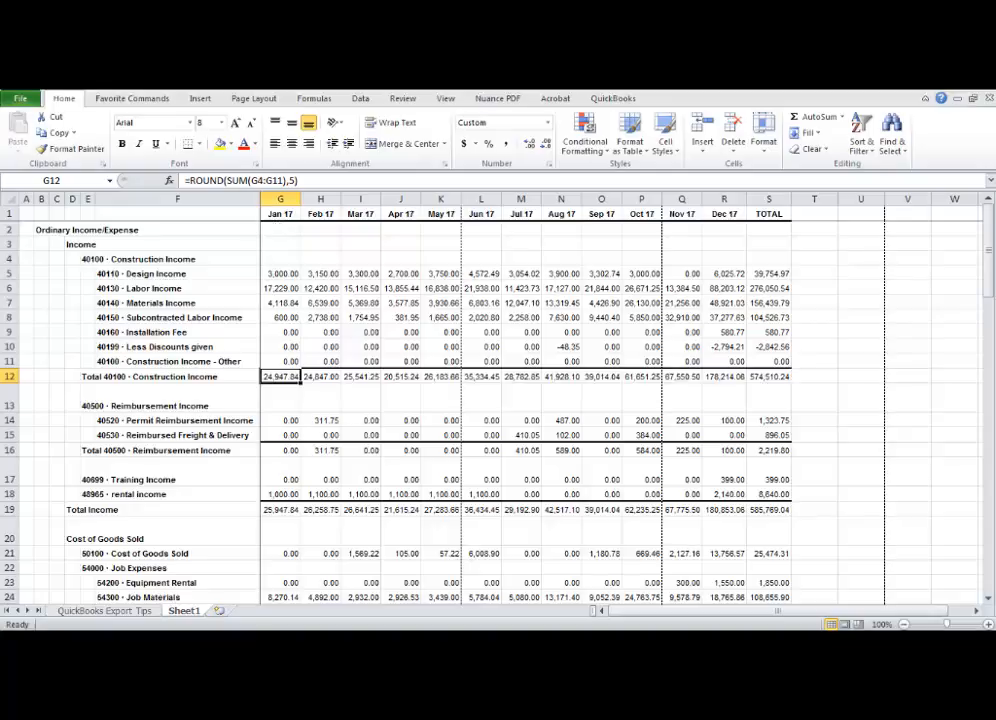
Return to the QuickBooks Profit & Loss report and collapse its account detail rows
{"action": "left_click", "coordinate": [936, 89]}
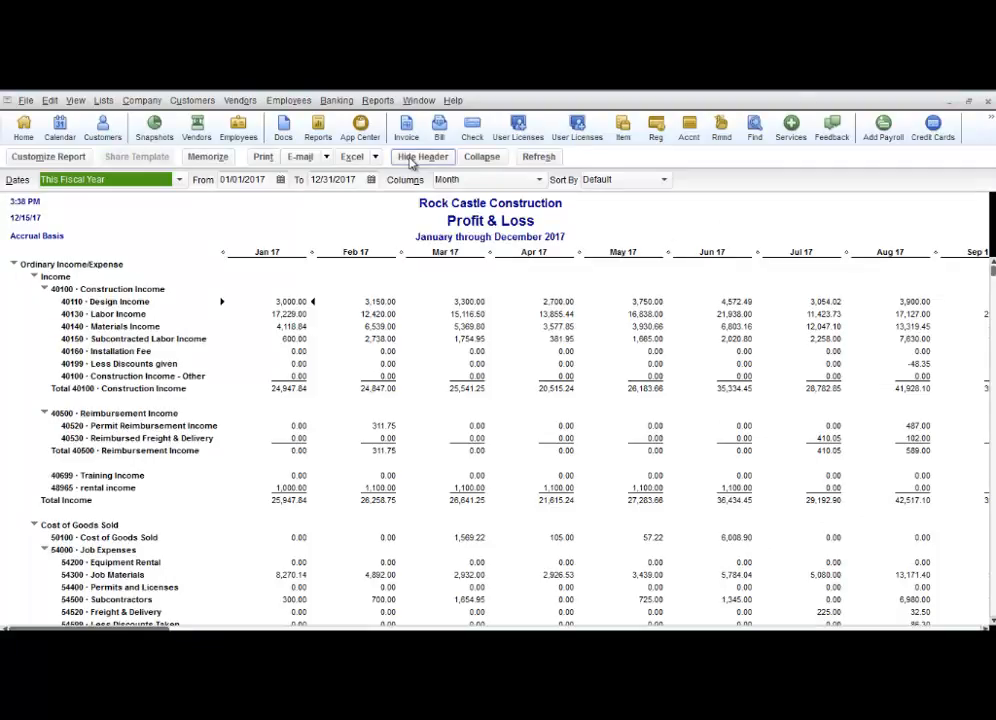
{"action": "left_click", "coordinate": [474, 162]}
{"action": "left_click", "coordinate": [474, 160]}
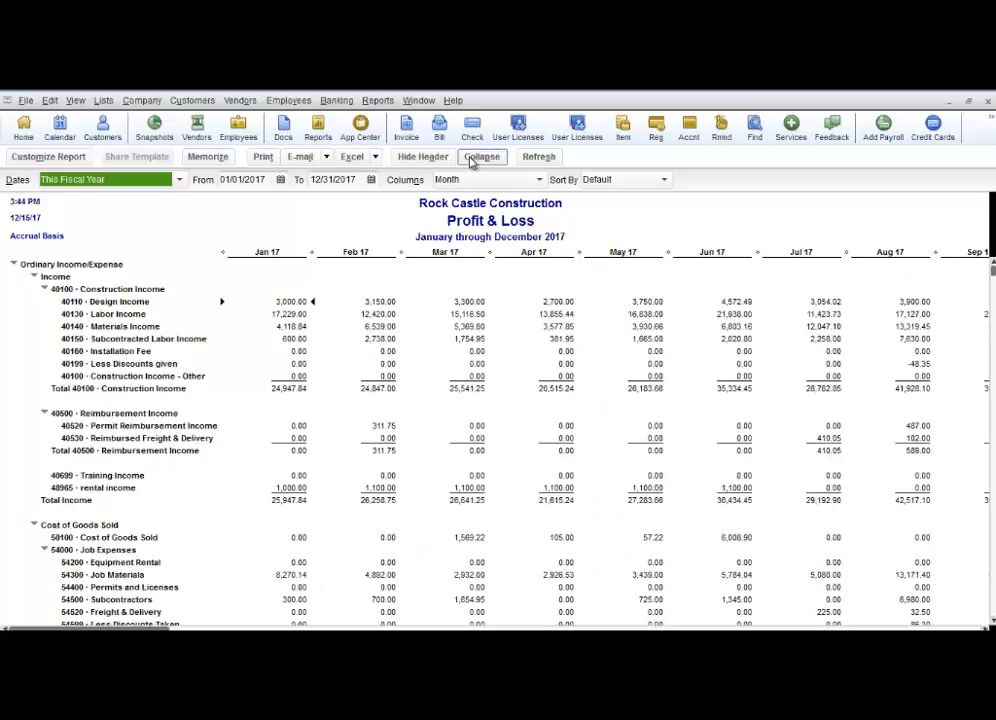